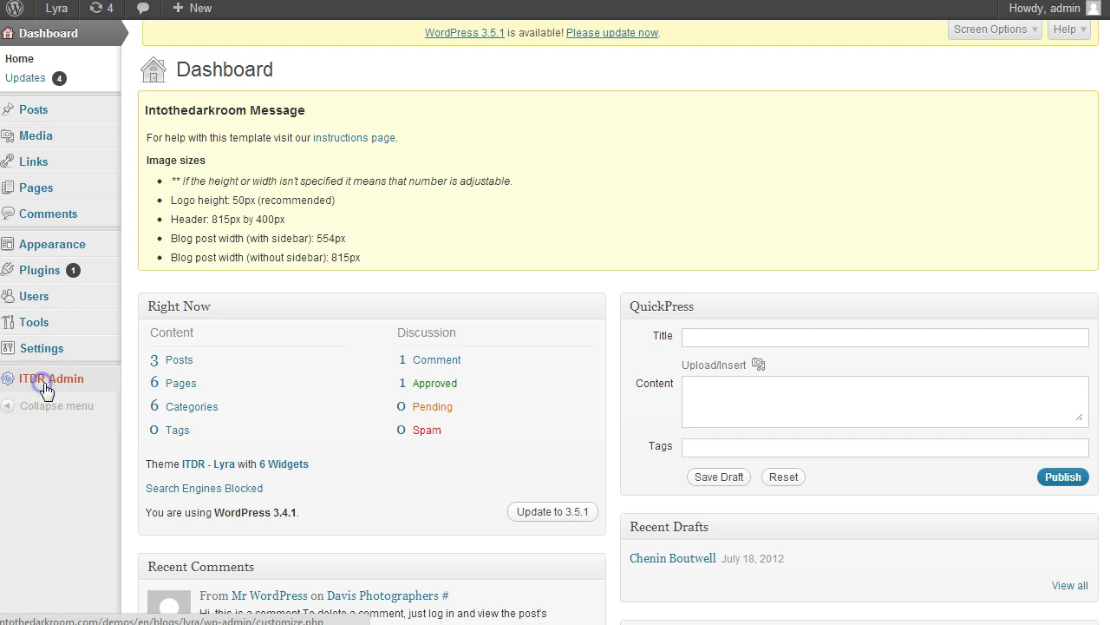
Open ITDR Admin and review the Design page's general, font and background settings, including the line color picker.
{"action": "left_click", "coordinate": [42, 383]}
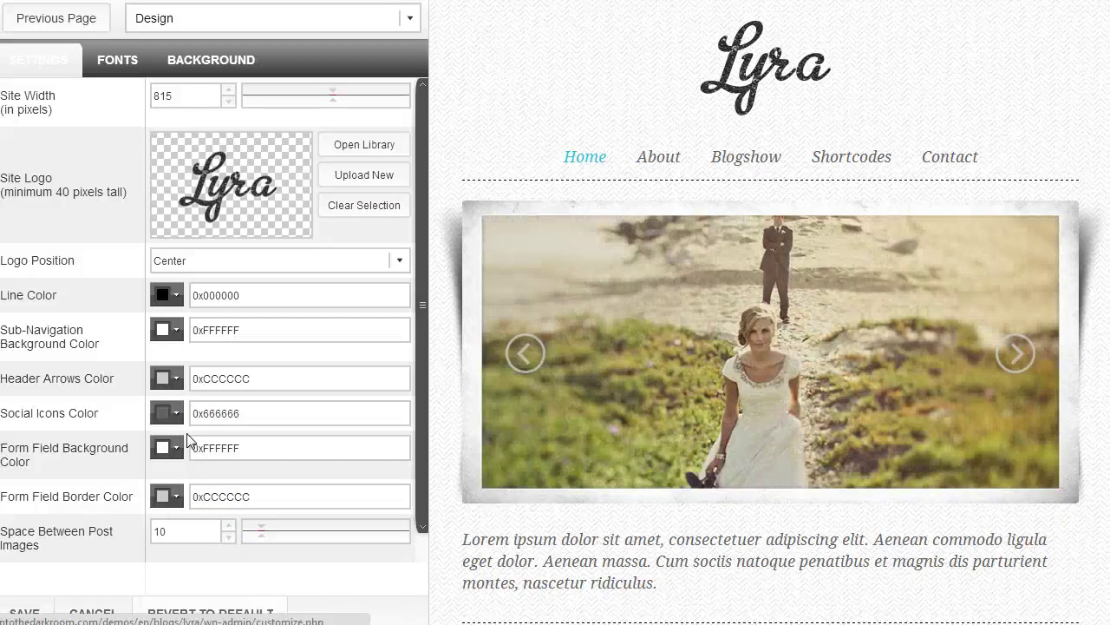
{"action": "left_click", "coordinate": [167, 418]}
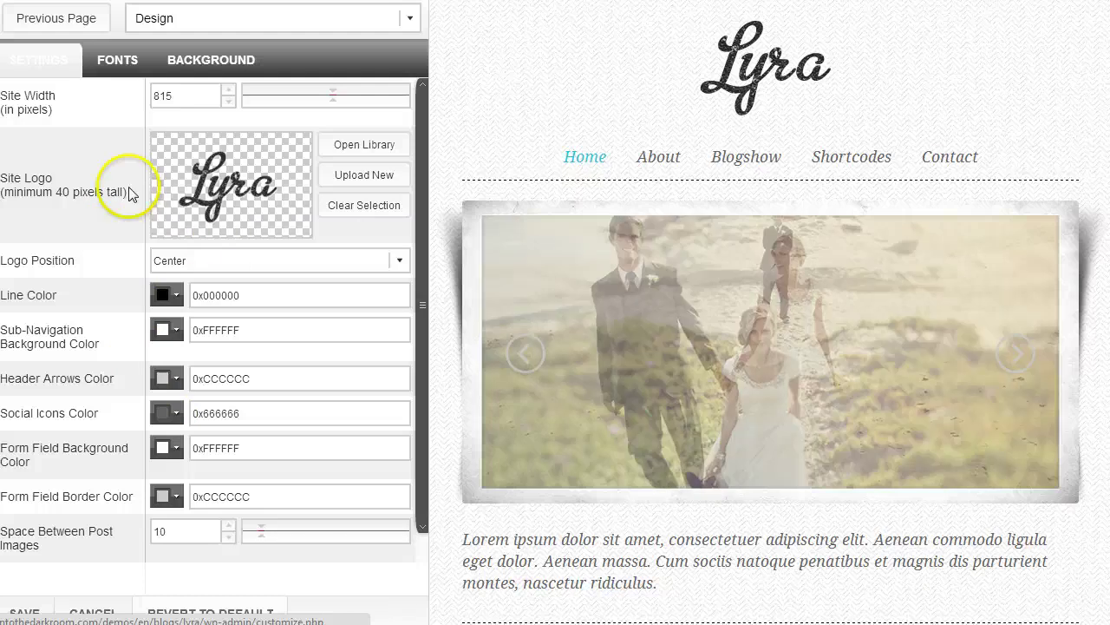
{"action": "left_click", "coordinate": [178, 298]}
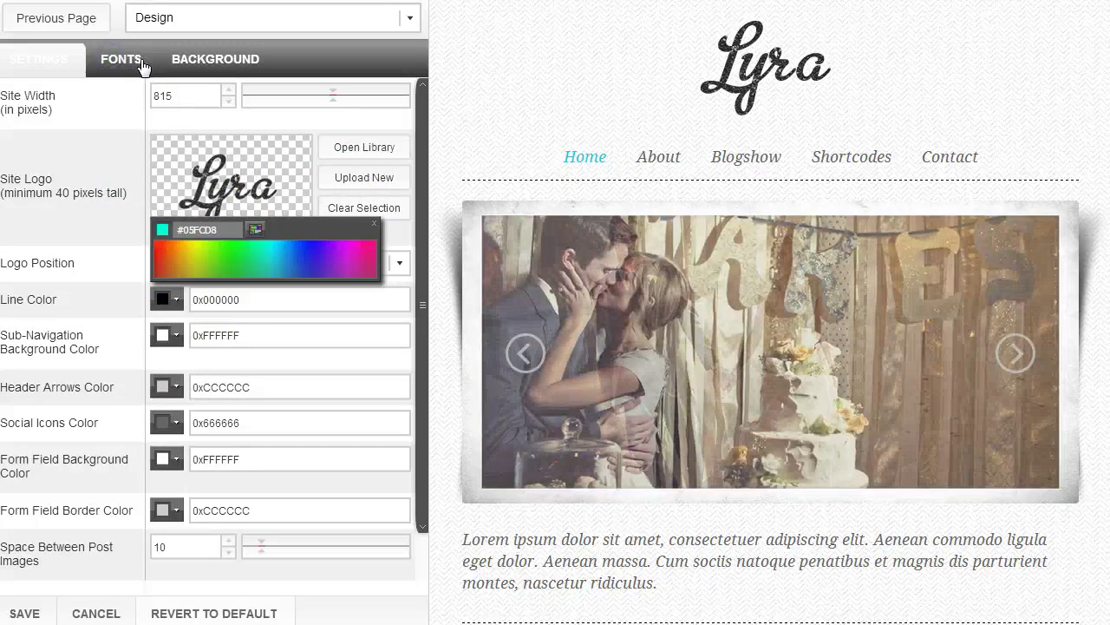
{"action": "left_click", "coordinate": [142, 65]}
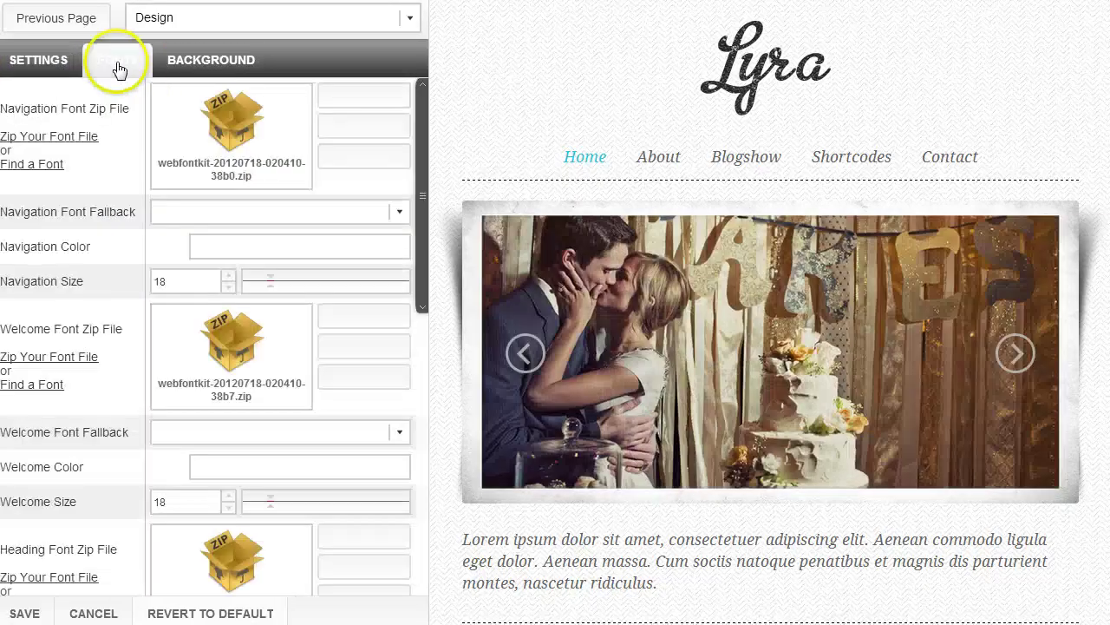
{"action": "left_click", "coordinate": [199, 57]}
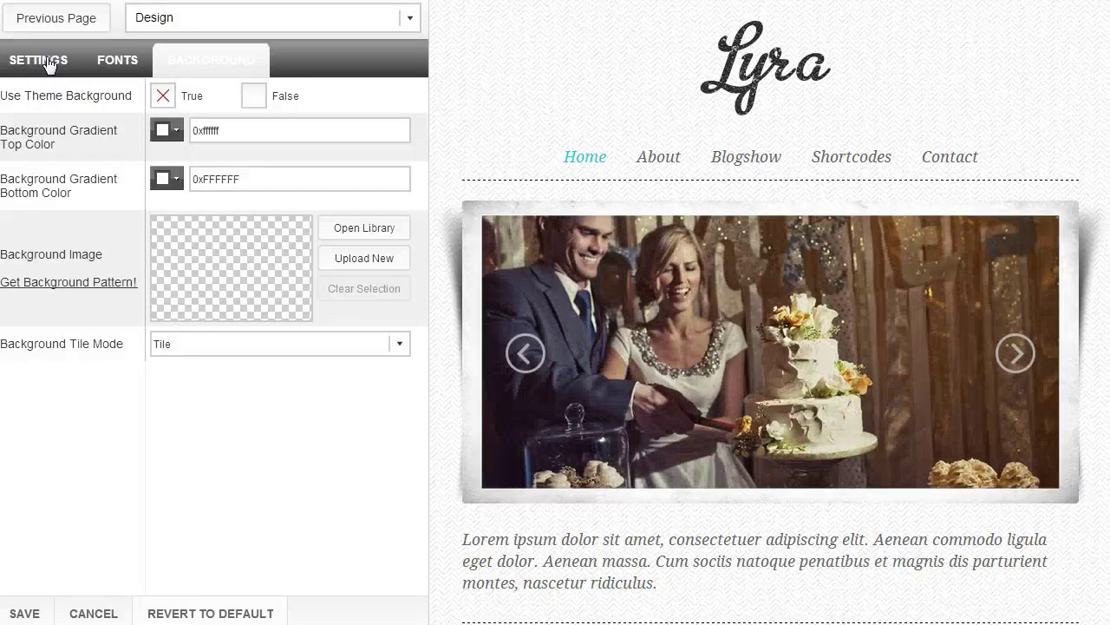
Open the header images list, look at the upload options for new header images, and close them.
{"action": "left_click", "coordinate": [407, 18]}
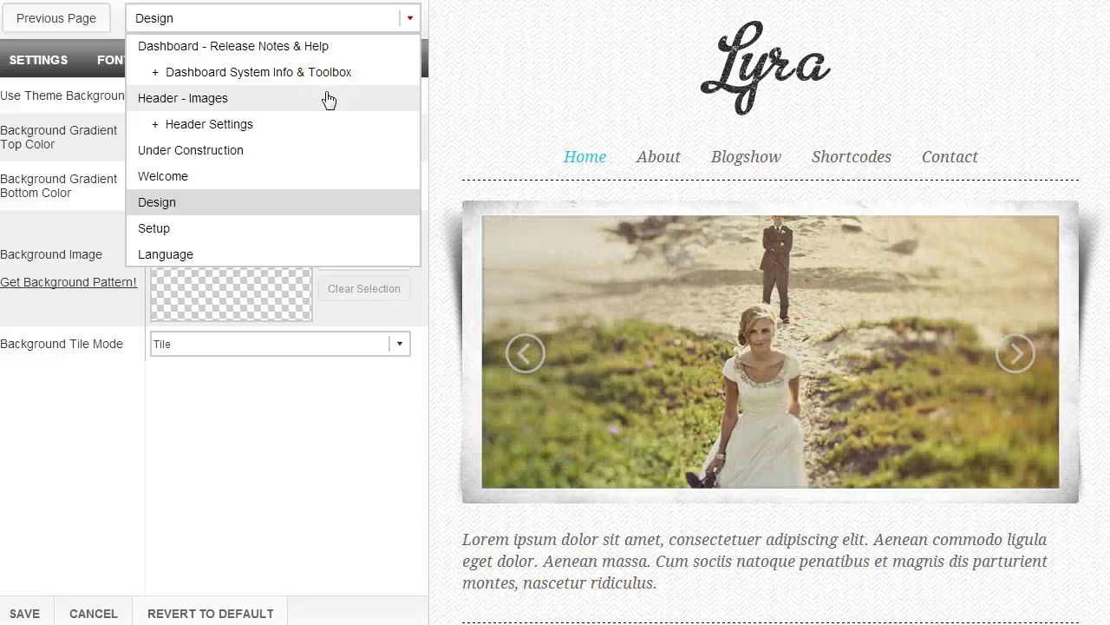
{"action": "left_click", "coordinate": [219, 101]}
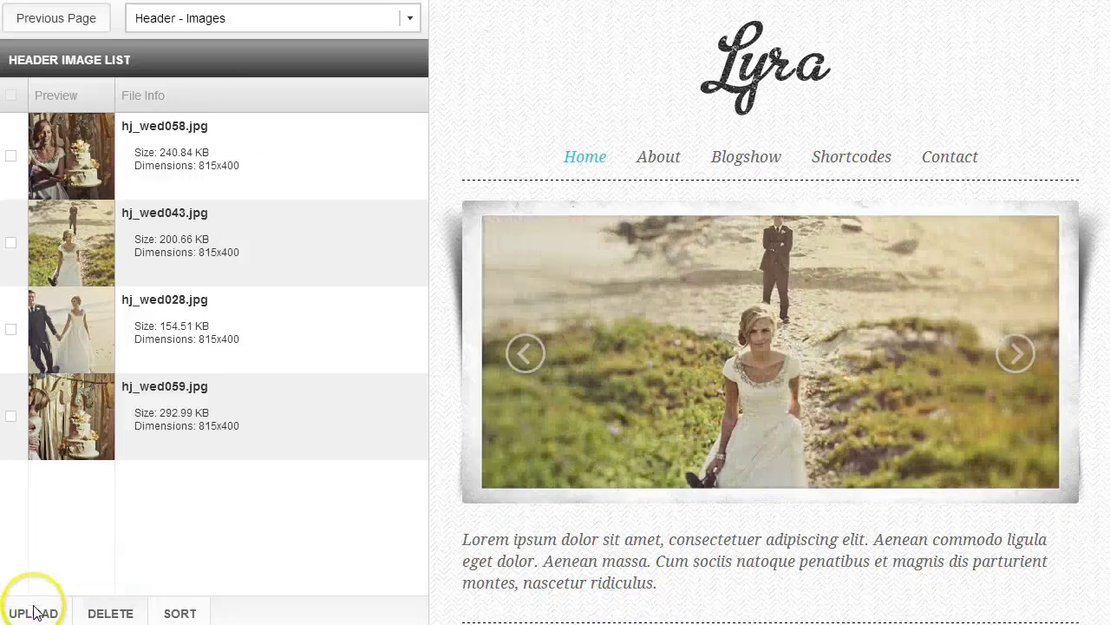
{"action": "left_click", "coordinate": [35, 612]}
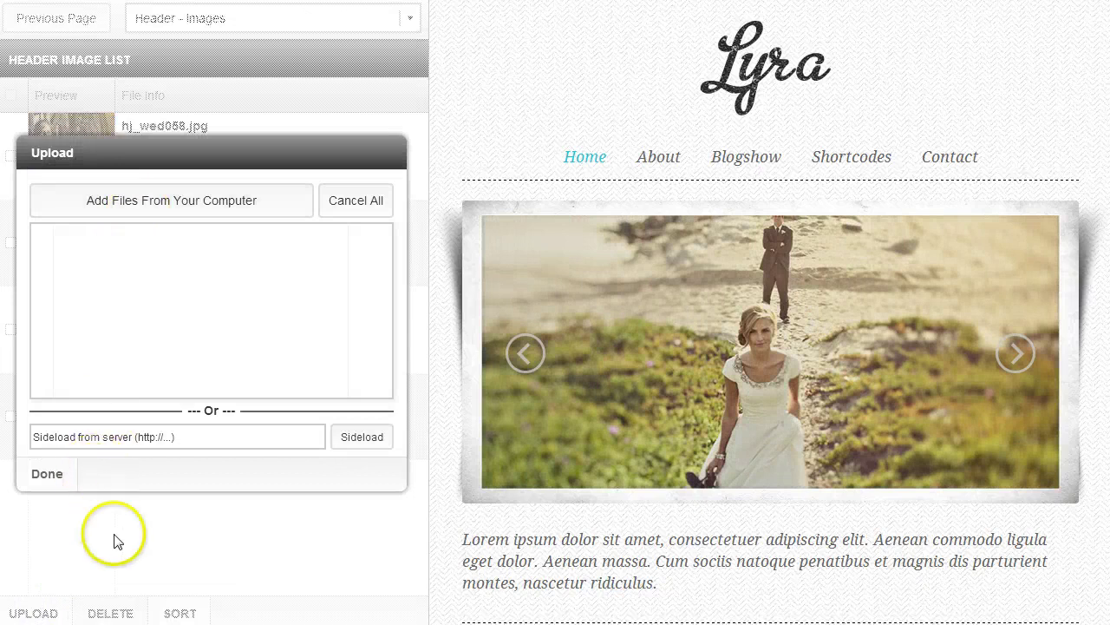
{"action": "left_click", "coordinate": [53, 475]}
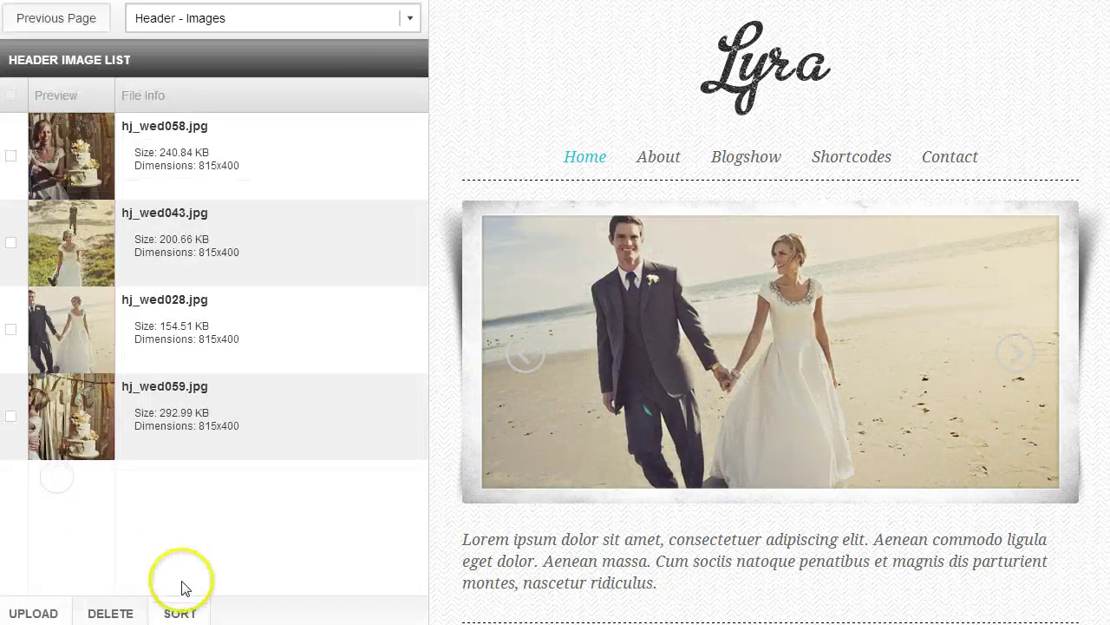
Try moving the last header image earlier in the sort order, and cancel the sorting.
{"action": "left_click", "coordinate": [177, 612]}
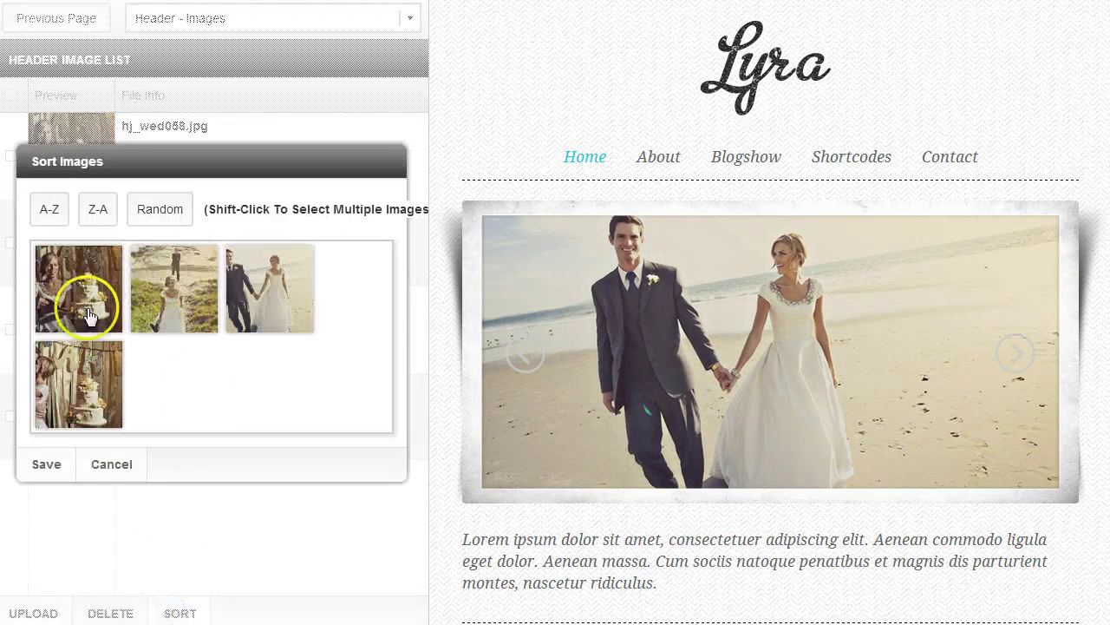
{"action": "left_click_drag", "start_coordinate": [73, 390], "coordinate": [227, 302]}
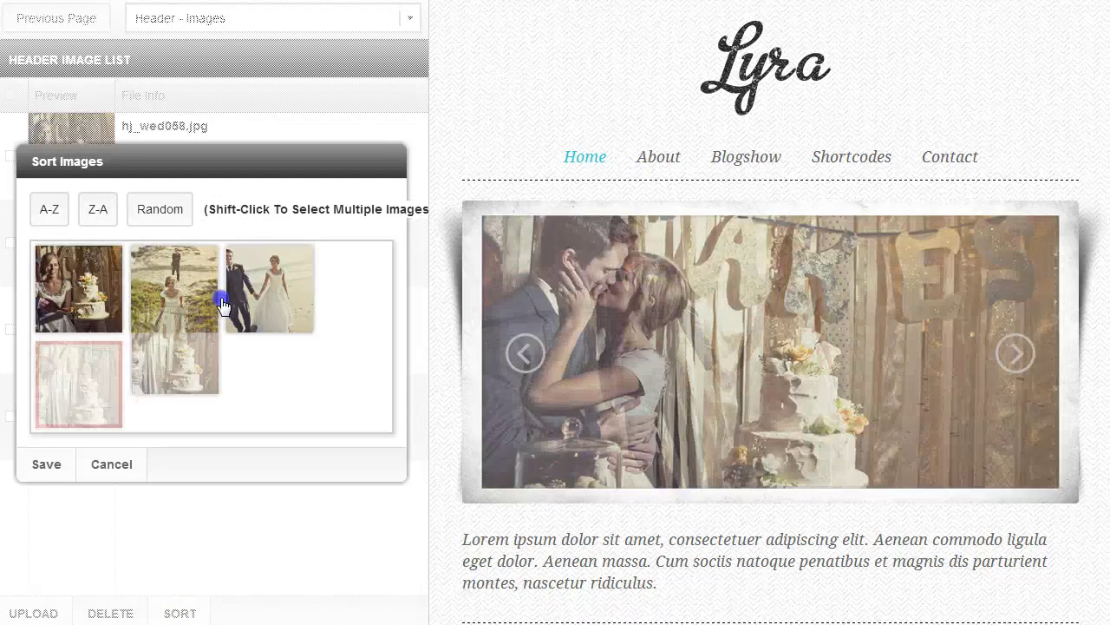
{"action": "left_click", "coordinate": [130, 465]}
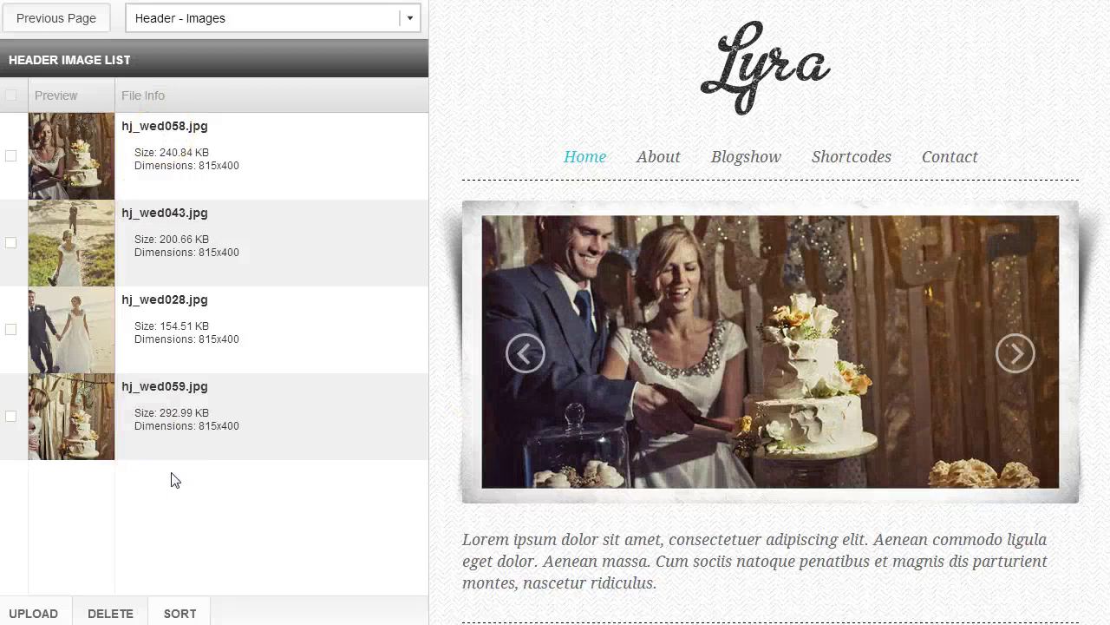
Open Header Settings and examine the header aspect ratio, advance speed and animation speed.
{"action": "left_click", "coordinate": [409, 22]}
{"action": "left_click", "coordinate": [210, 126]}
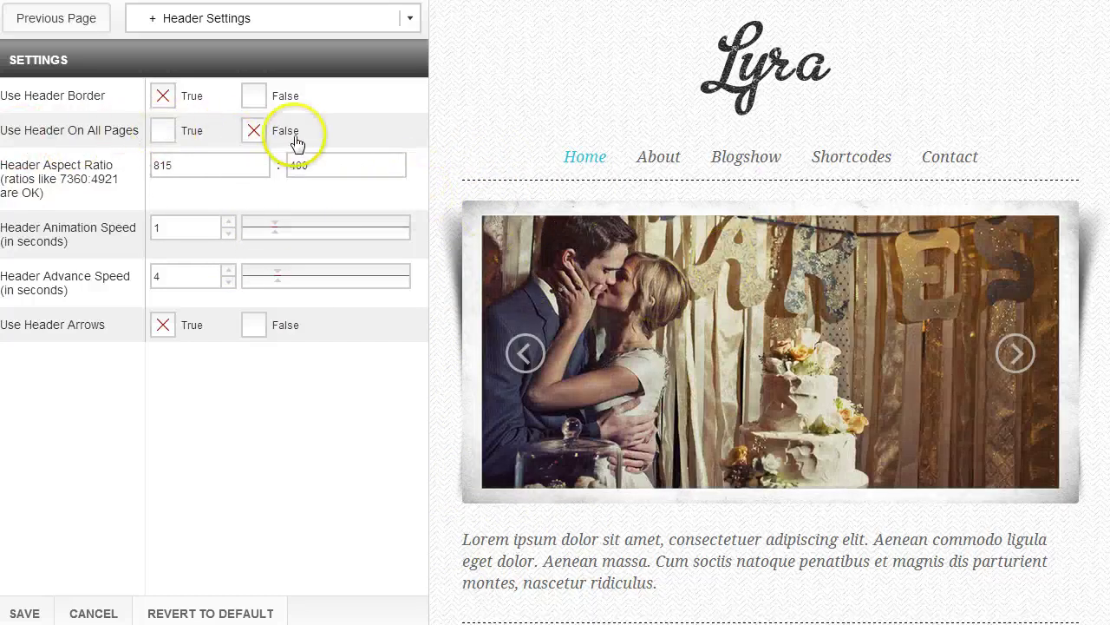
{"action": "double_click", "coordinate": [154, 165]}
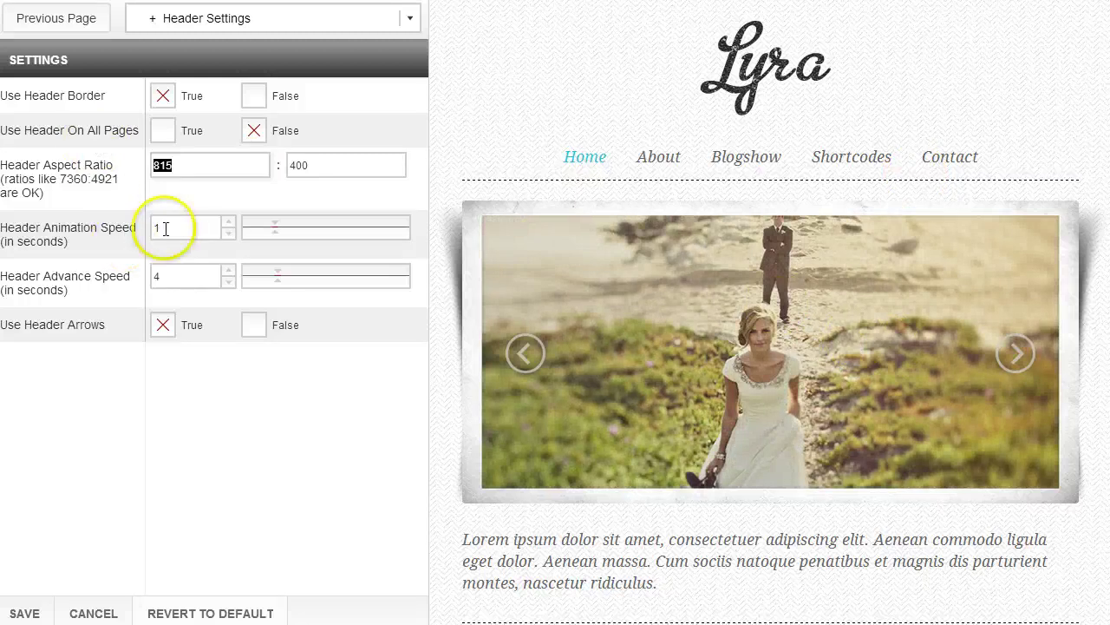
{"action": "left_click", "coordinate": [154, 276]}
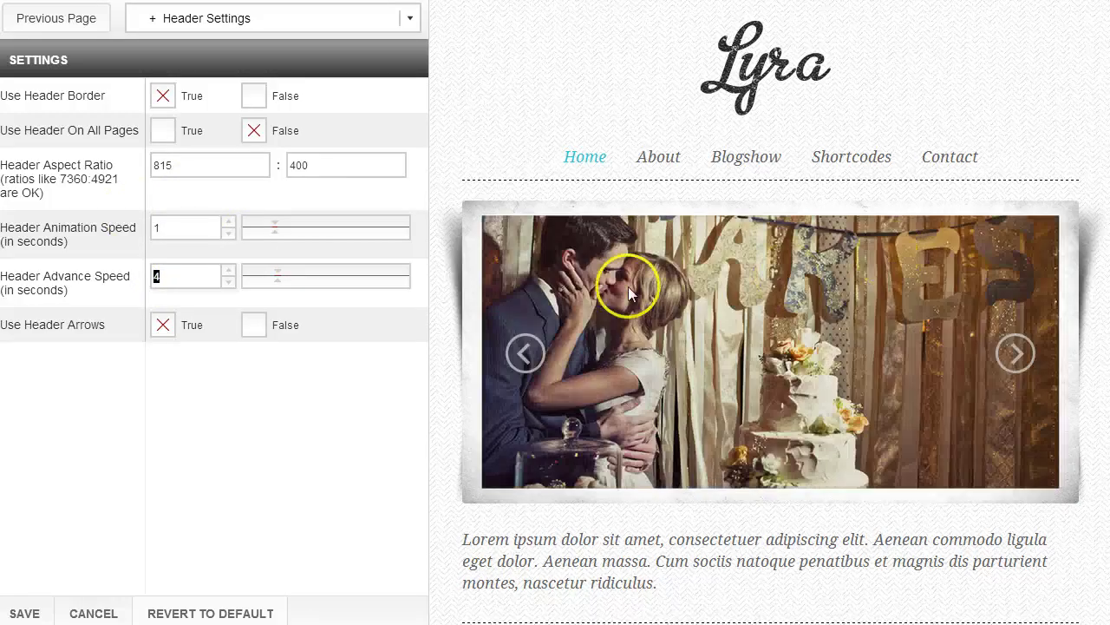
{"action": "double_click", "coordinate": [150, 227]}
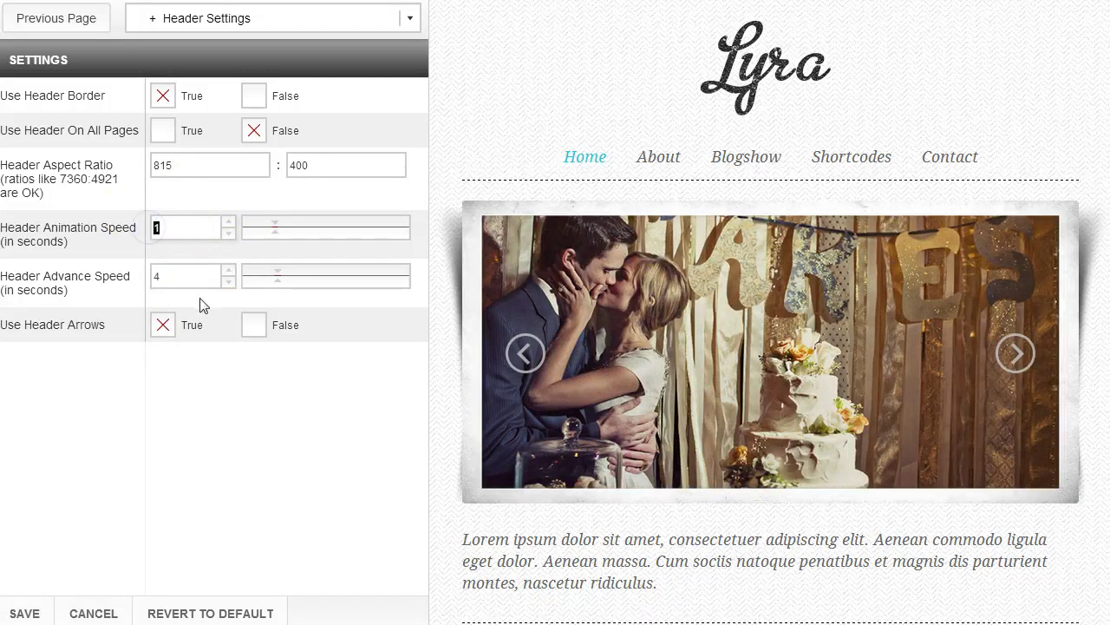
Try a header animation speed of 2 seconds, and set it back to 1 second.
{"action": "left_click_drag", "start_coordinate": [273, 235], "coordinate": [308, 241]}
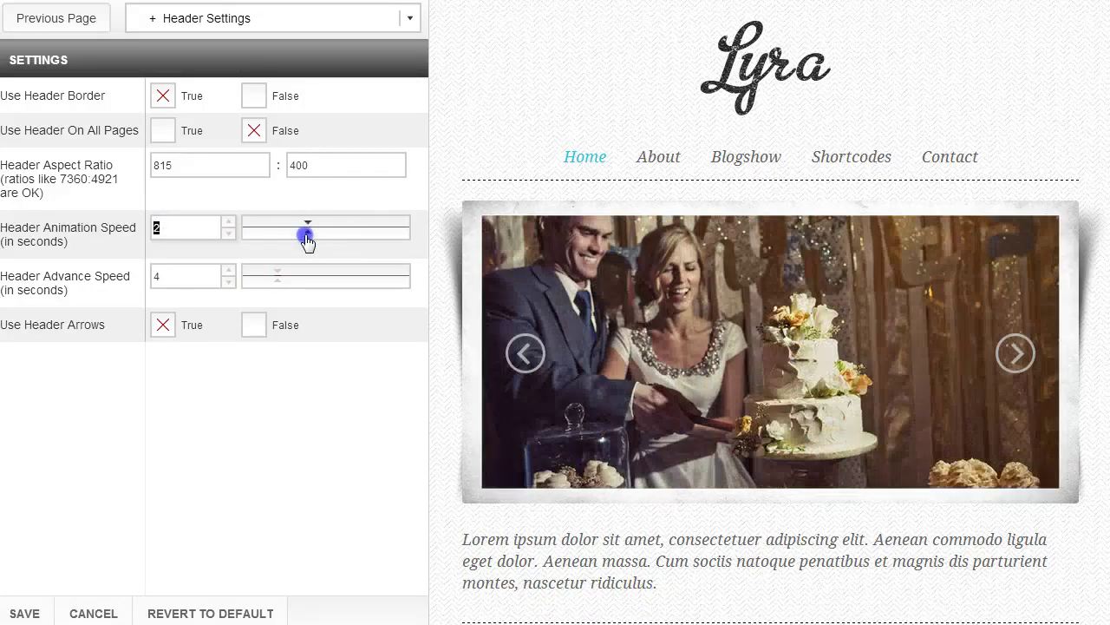
{"action": "left_click", "coordinate": [231, 223]}
{"action": "left_click", "coordinate": [231, 223]}
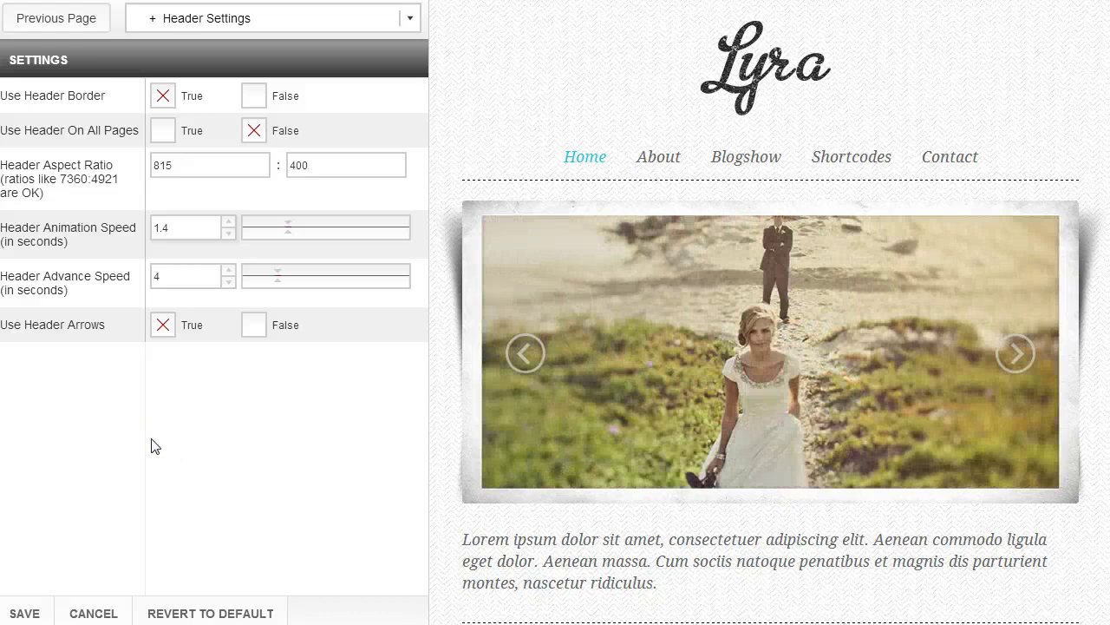
{"action": "left_click", "coordinate": [228, 235]}
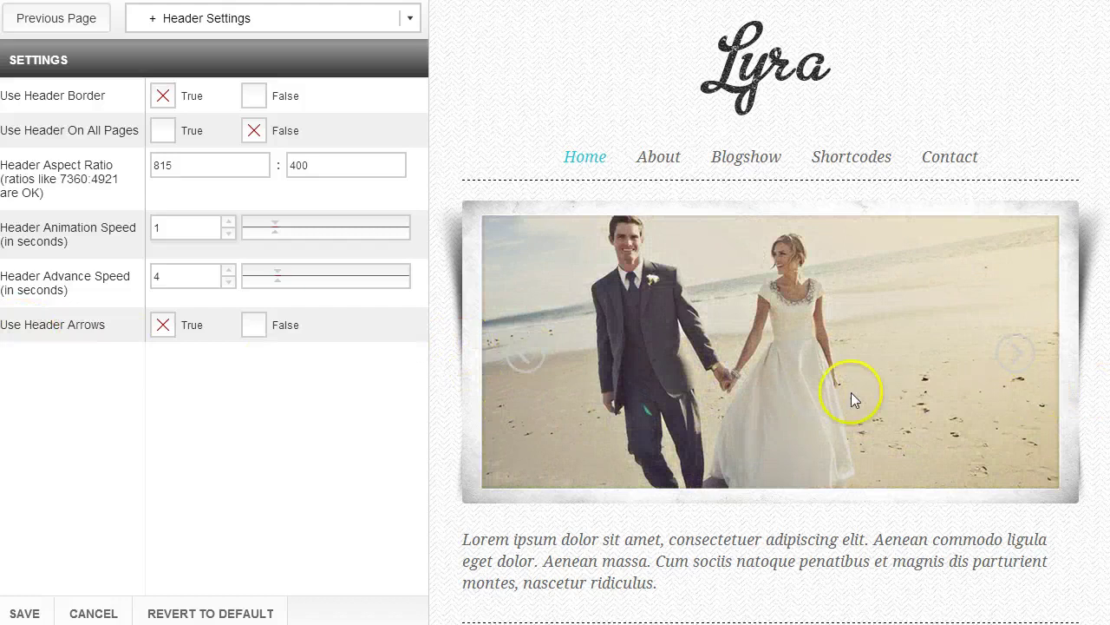
Disable the header arrows and save, and re-enable them and save again.
{"action": "left_click", "coordinate": [254, 325]}
{"action": "left_click", "coordinate": [21, 611]}
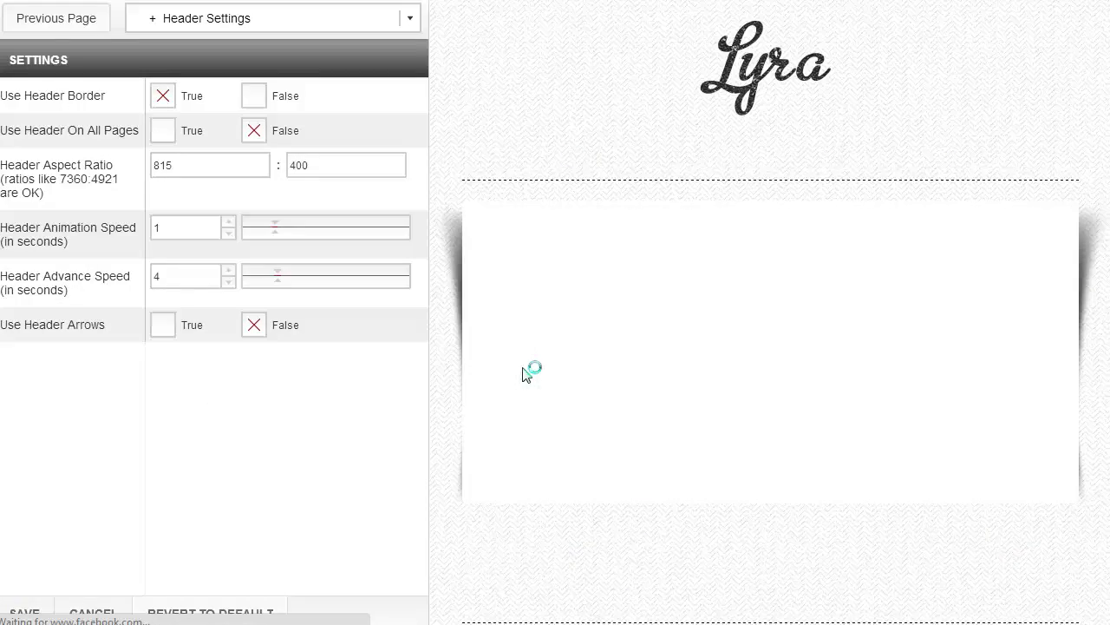
{"action": "left_click", "coordinate": [163, 327]}
{"action": "left_click", "coordinate": [51, 610]}
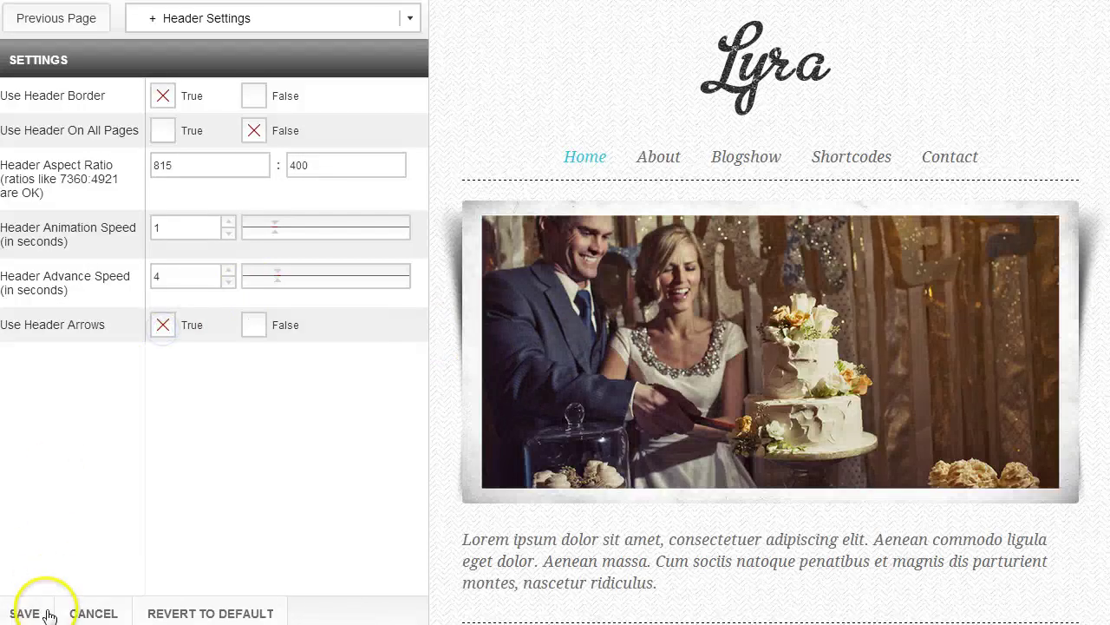
{"action": "left_click", "coordinate": [418, 373]}
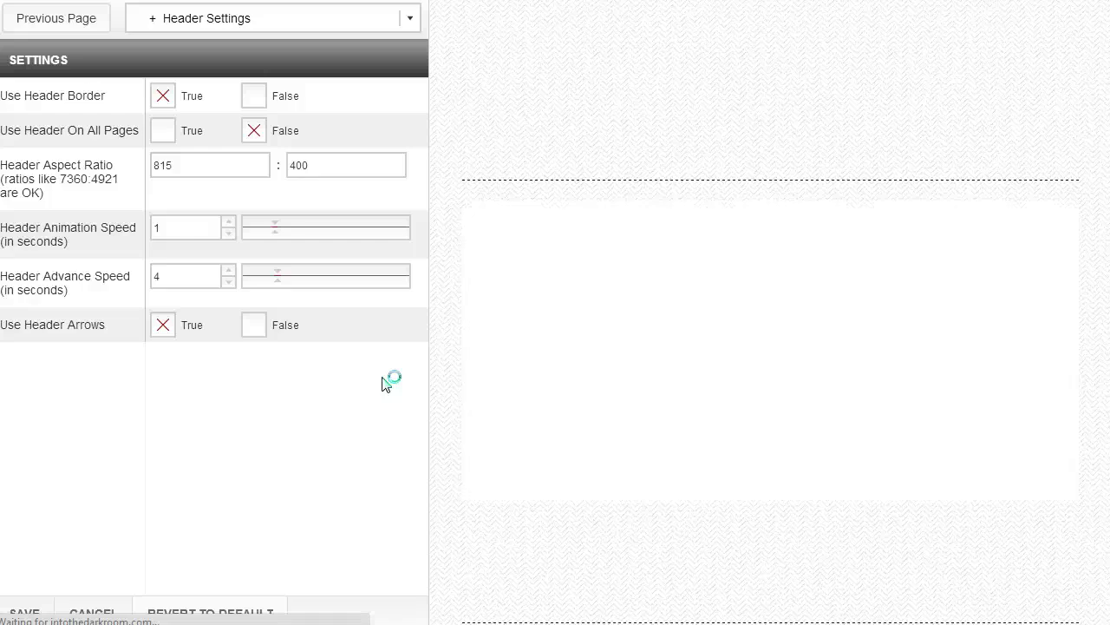
View the Under Construction settings, and compare the Welcome description with the welcome text in the site preview.
{"action": "left_click", "coordinate": [410, 18]}
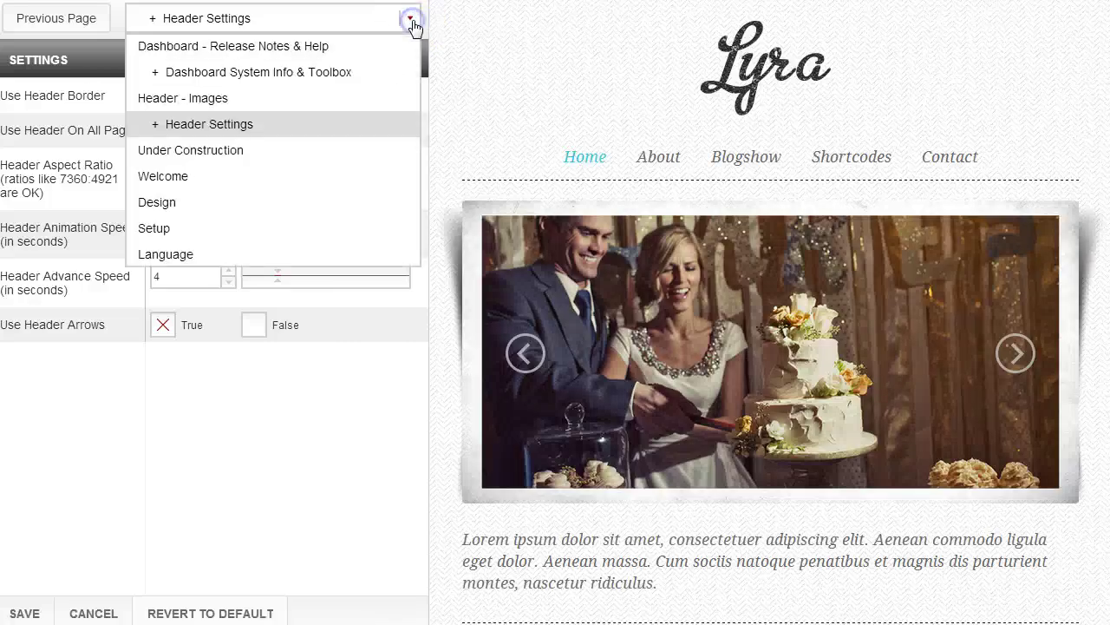
{"action": "left_click", "coordinate": [334, 151]}
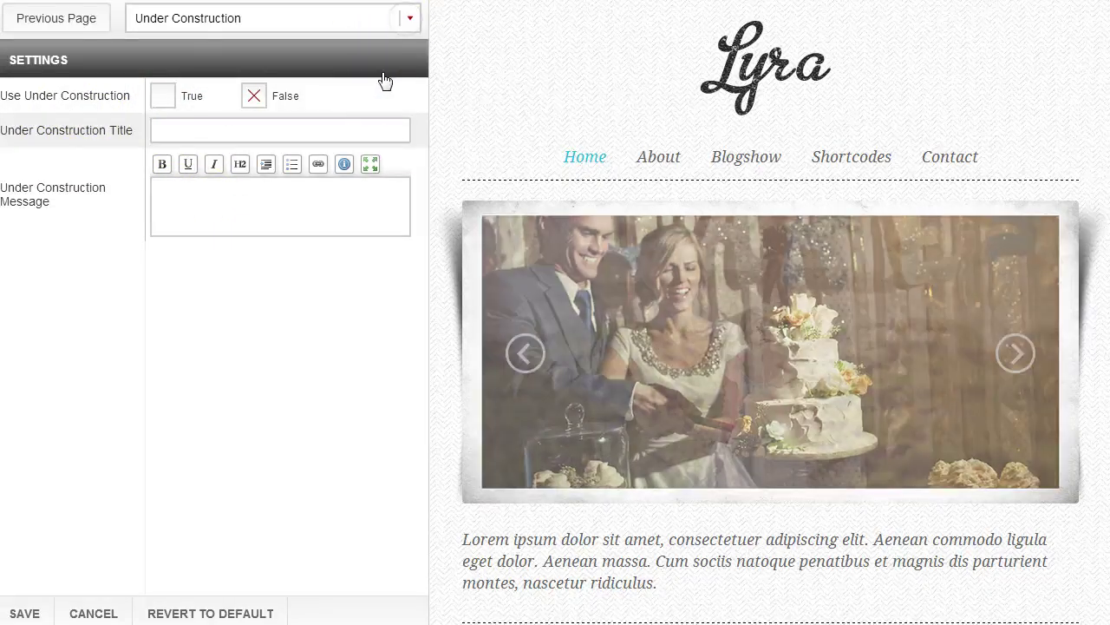
{"action": "left_click", "coordinate": [407, 20]}
{"action": "left_click", "coordinate": [317, 179]}
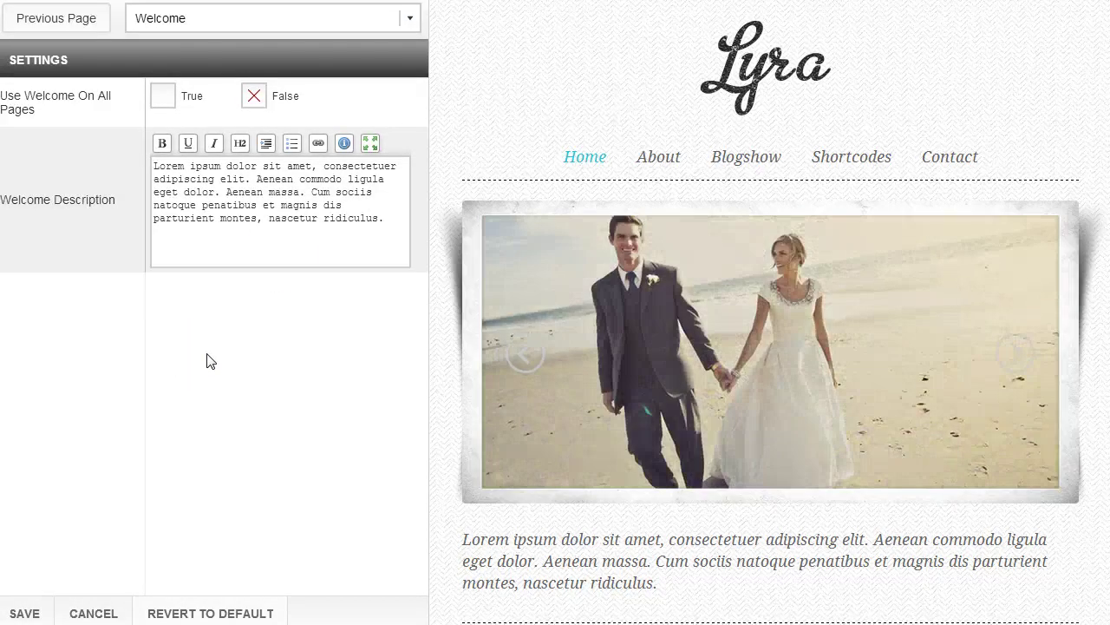
{"action": "left_click_drag", "start_coordinate": [648, 590], "coordinate": [441, 535]}
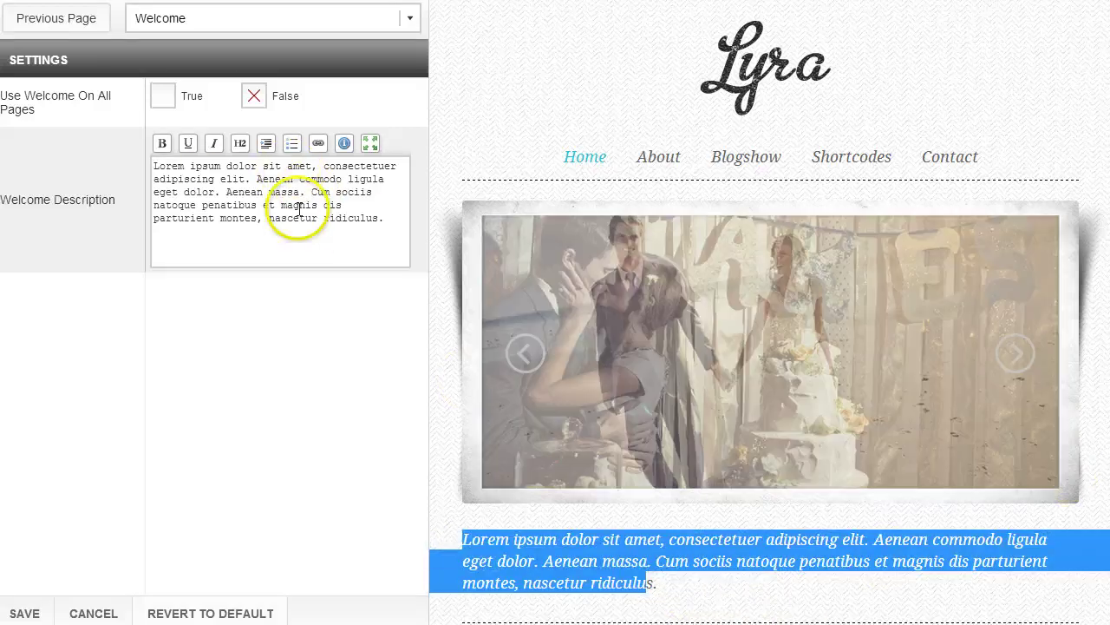
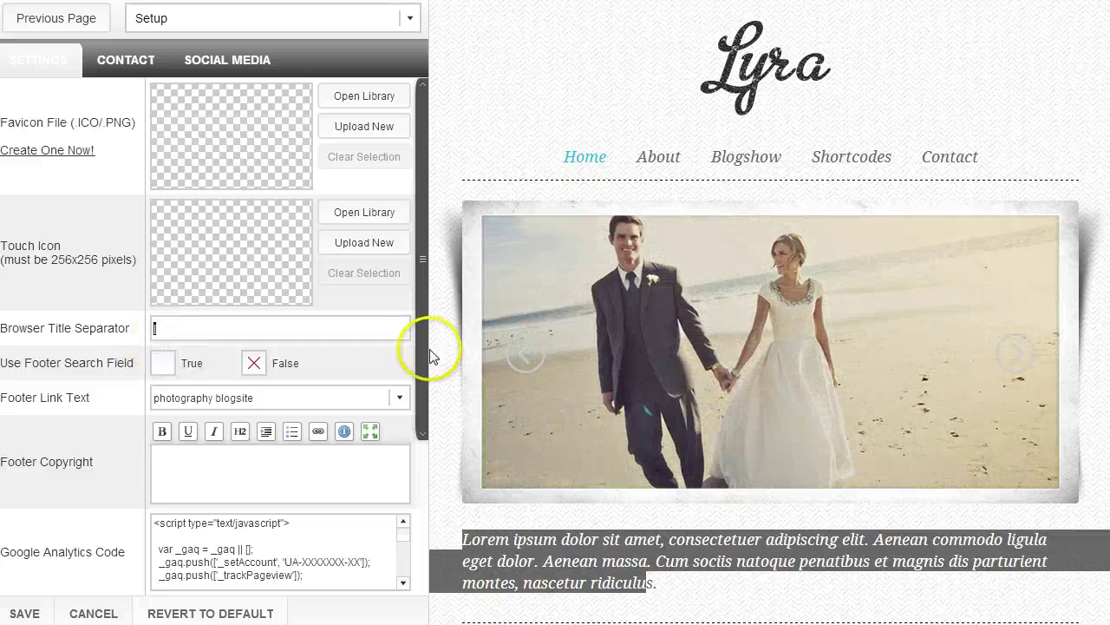
Review the general Setup settings, including the footer copyright, Google Analytics code, sidebar, archived comments and WordPress date format.
{"action": "left_click_drag", "start_coordinate": [422, 347], "coordinate": [424, 434]}
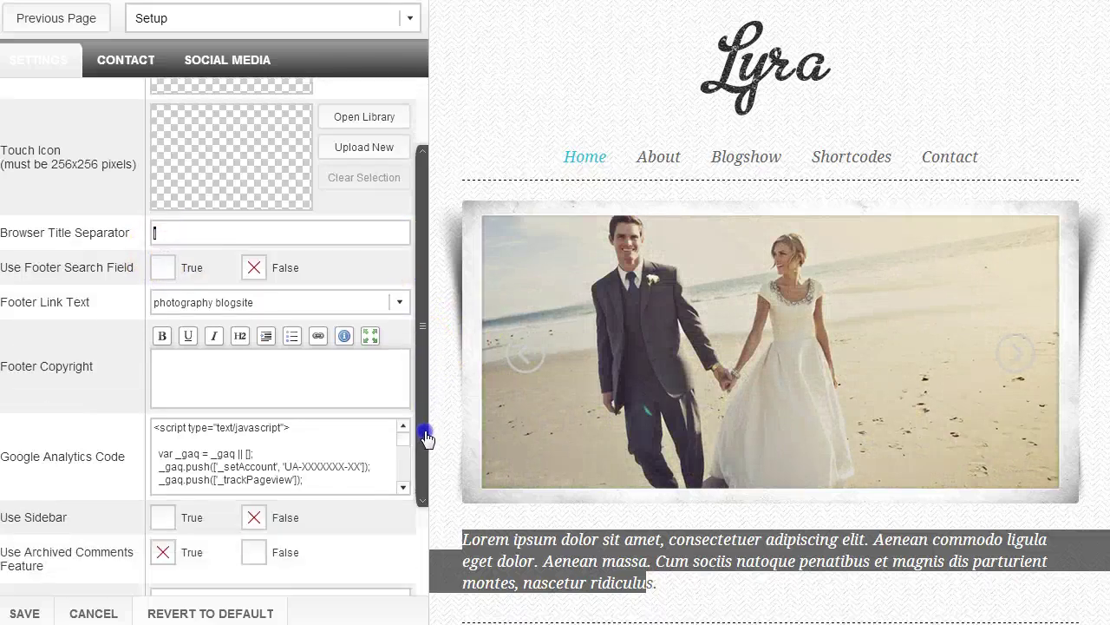
{"action": "left_click", "coordinate": [226, 342]}
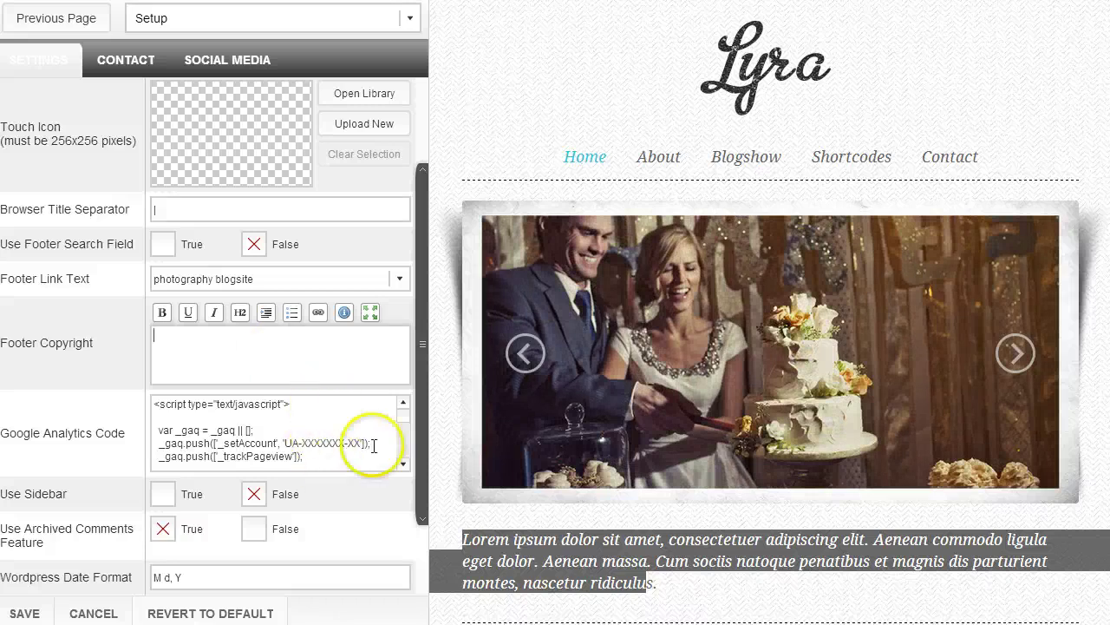
{"action": "mouse_move", "coordinate": [405, 421]}
{"action": "left_mouse_down"}
{"action": "mouse_move", "coordinate": [409, 454]}
{"action": "mouse_move", "coordinate": [413, 408]}
{"action": "left_mouse_up"}
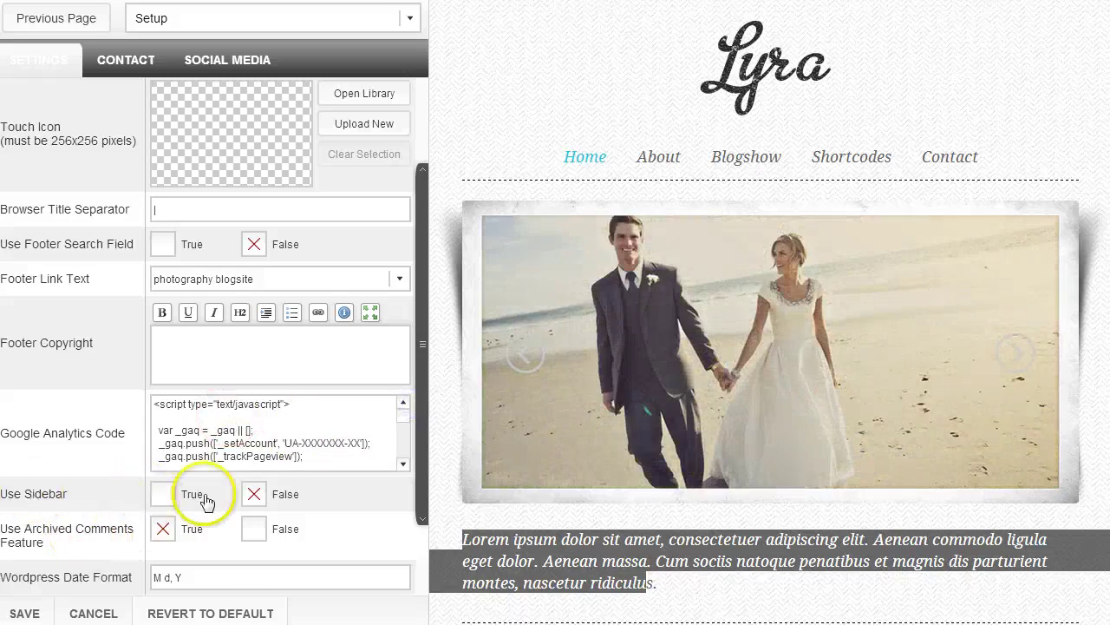
{"action": "left_click_drag", "start_coordinate": [418, 495], "coordinate": [420, 568]}
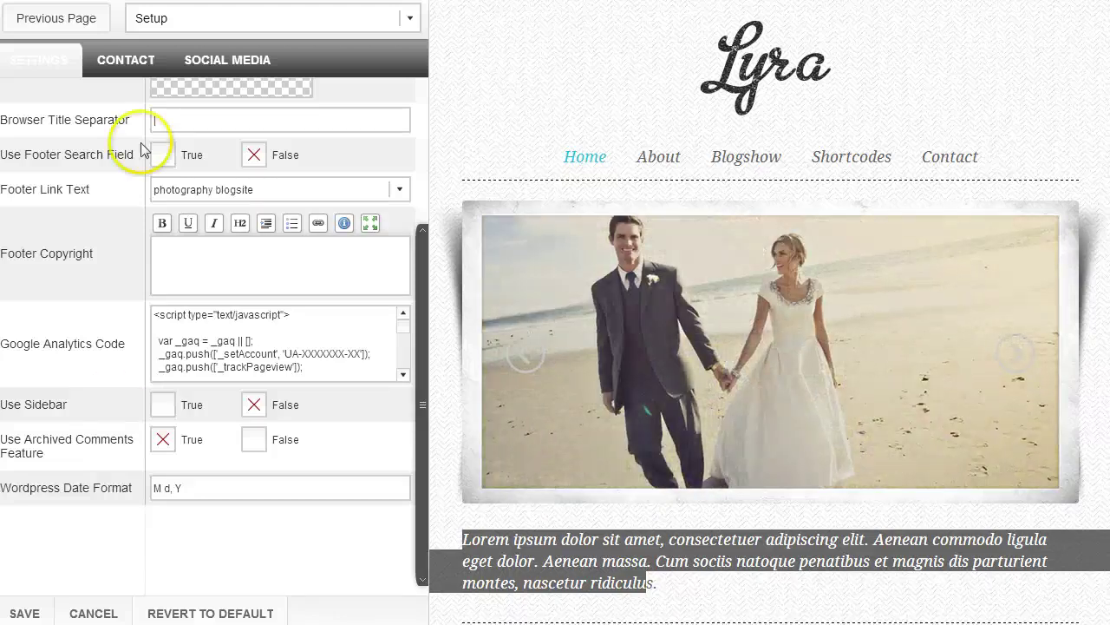
Review the contact settings and Google Maps embed code, and switch to Google Maps to select the Empire State Building map's embed HTML.
{"action": "left_click", "coordinate": [128, 59]}
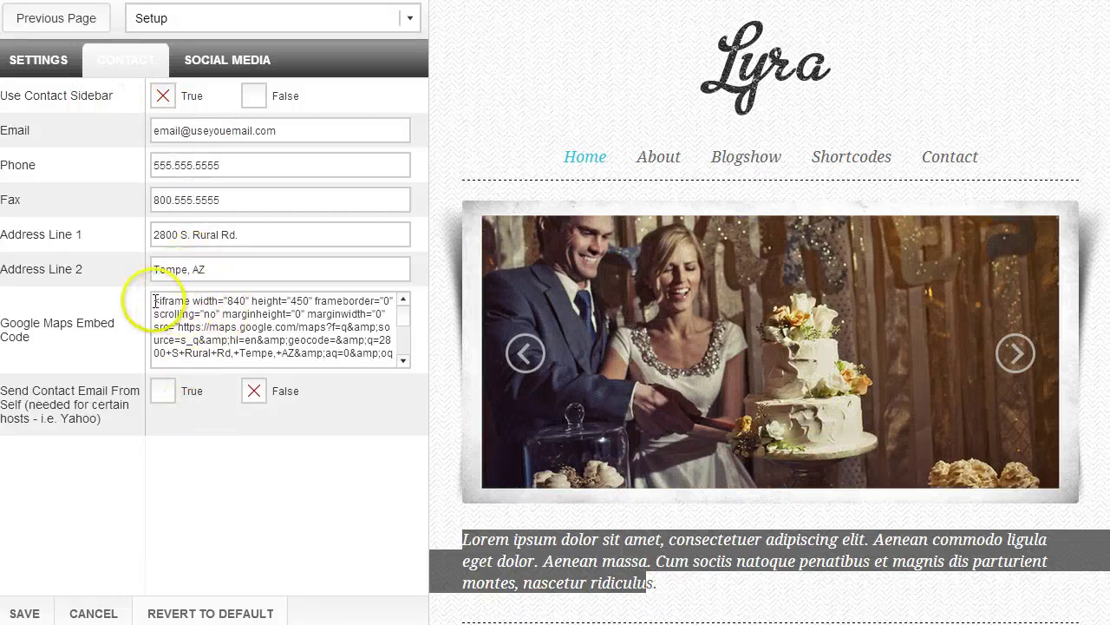
{"action": "left_click_drag", "start_coordinate": [216, 318], "coordinate": [148, 297]}
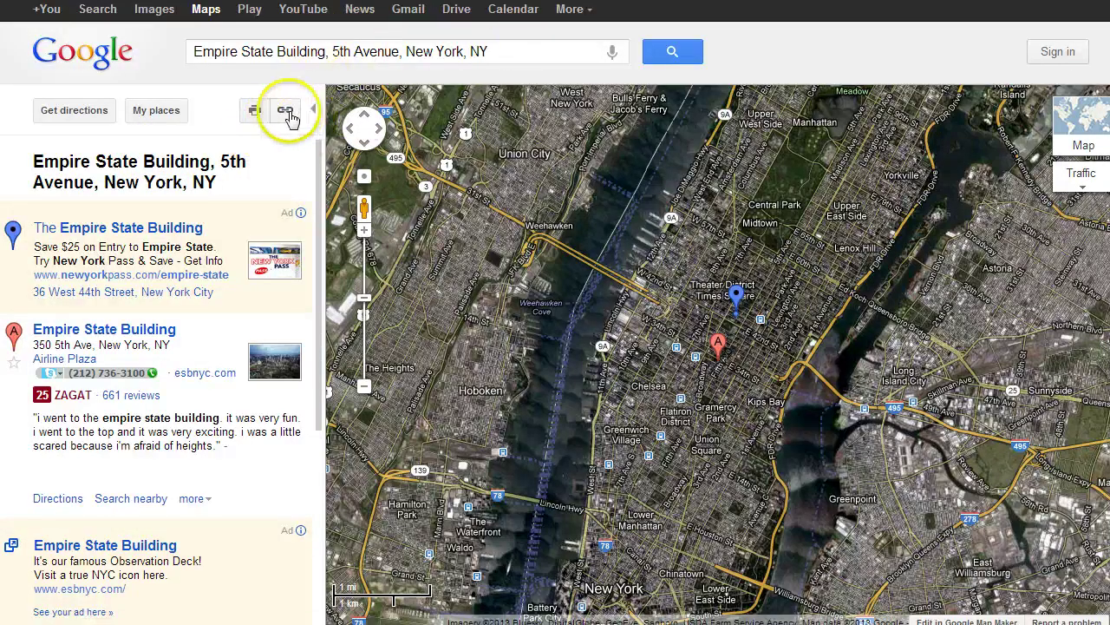
{"action": "left_click", "coordinate": [286, 112]}
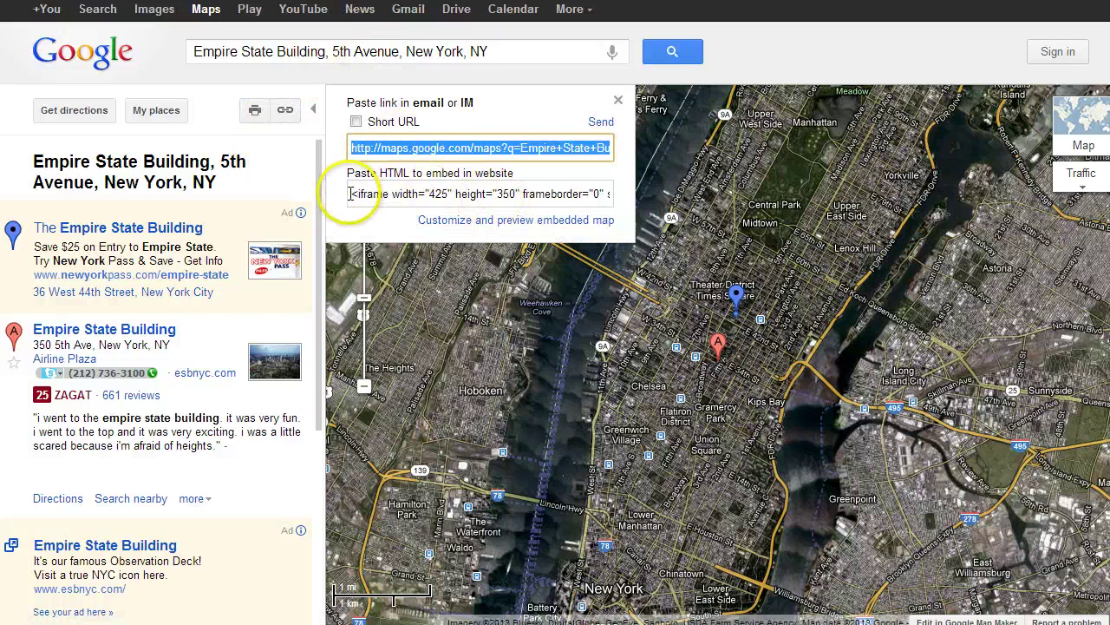
{"action": "left_click_drag", "start_coordinate": [352, 198], "coordinate": [613, 208]}
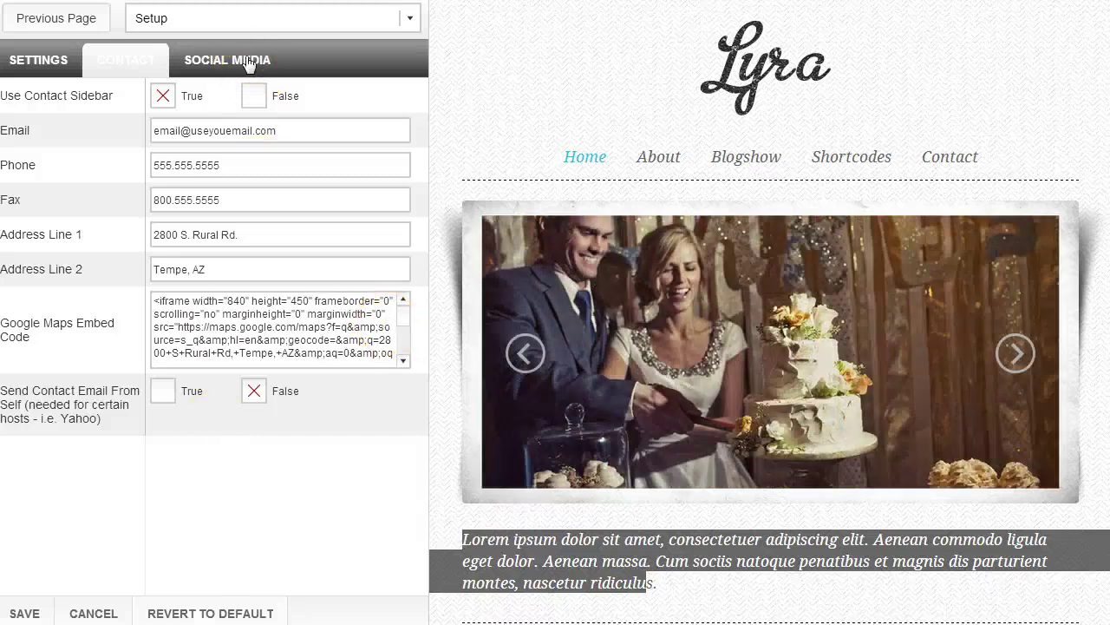
Review the Social Media settings, from Facebook comments and profile links to the share buttons, and compare them with the icons in the site preview's footer.
{"action": "left_click", "coordinate": [249, 61]}
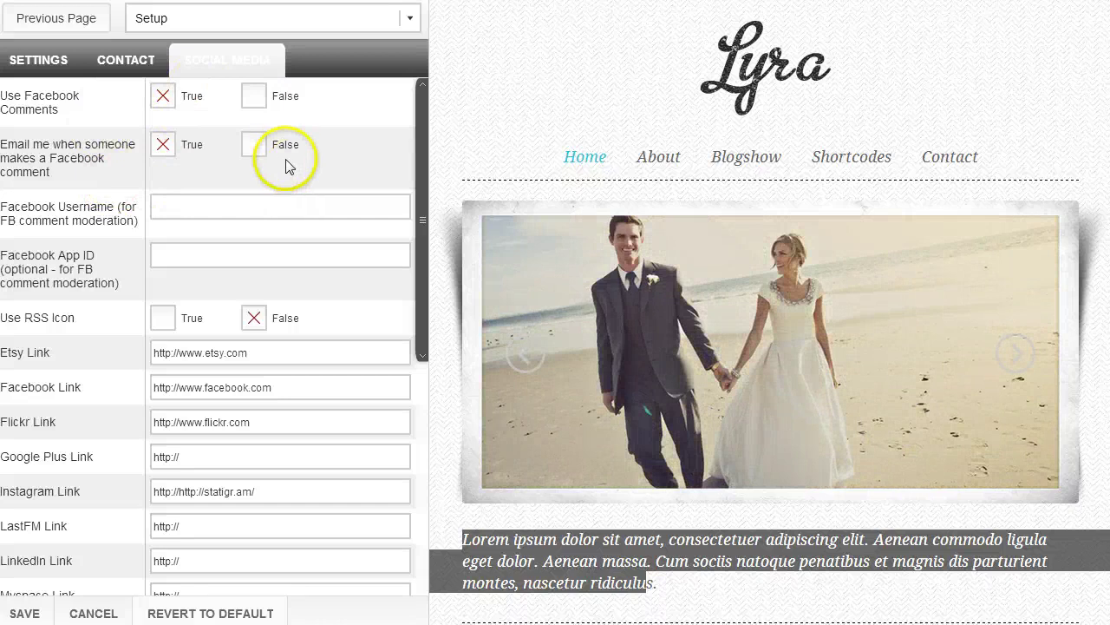
{"action": "left_click_drag", "start_coordinate": [417, 199], "coordinate": [421, 292]}
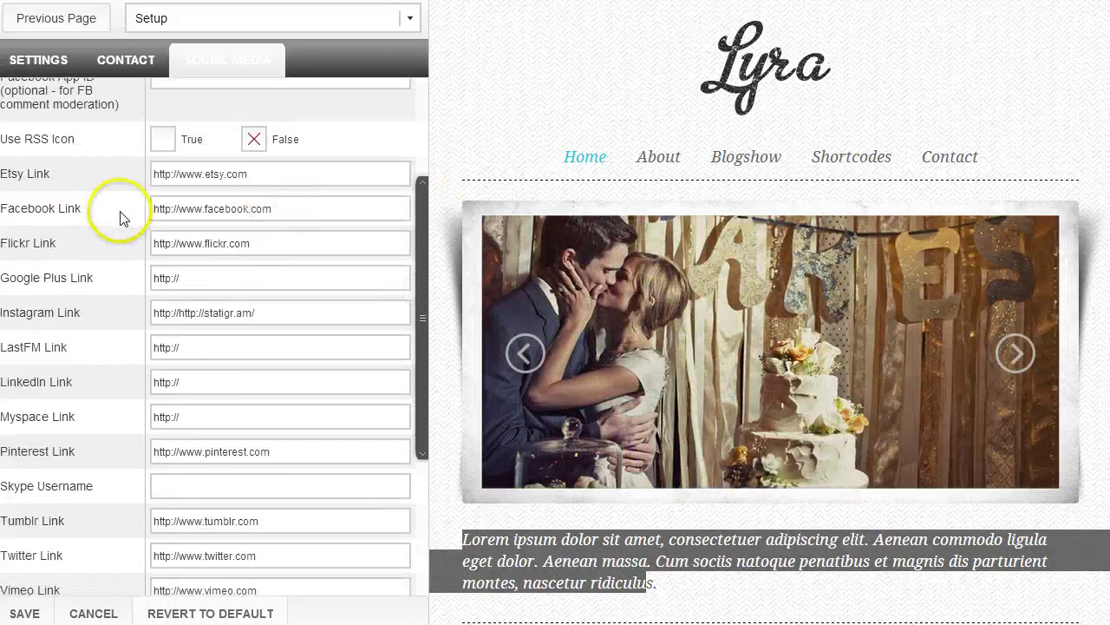
{"action": "scroll", "coordinate": [1103, 365], "scroll_direction": "down", "scroll_amount": 15}
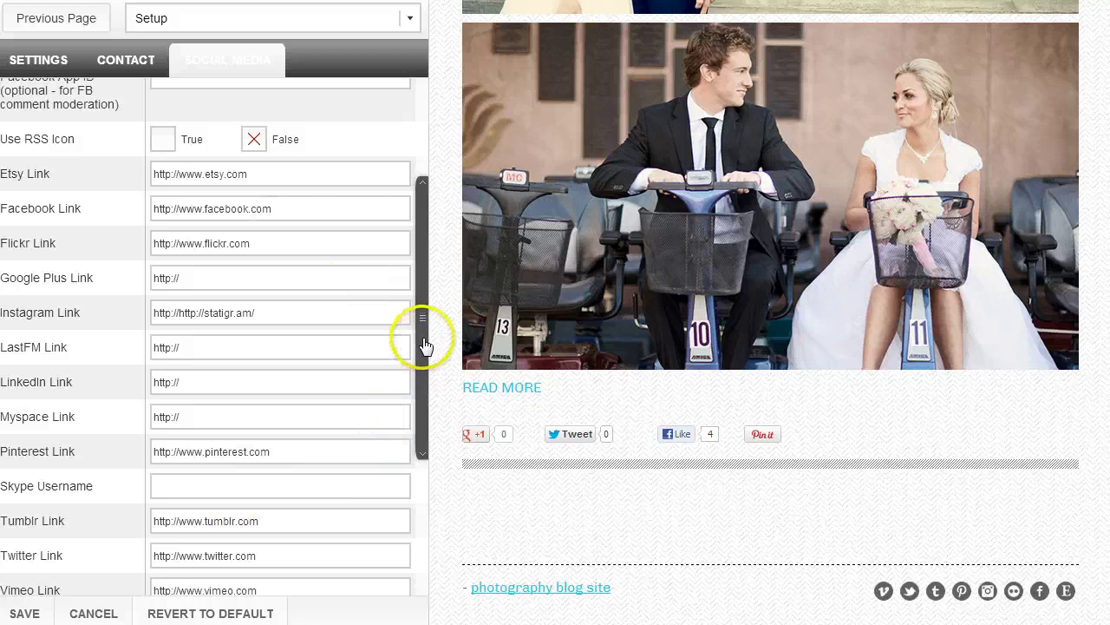
{"action": "scroll", "coordinate": [406, 426], "scroll_direction": "down", "scroll_amount": 5}
{"action": "left_click", "coordinate": [189, 546]}
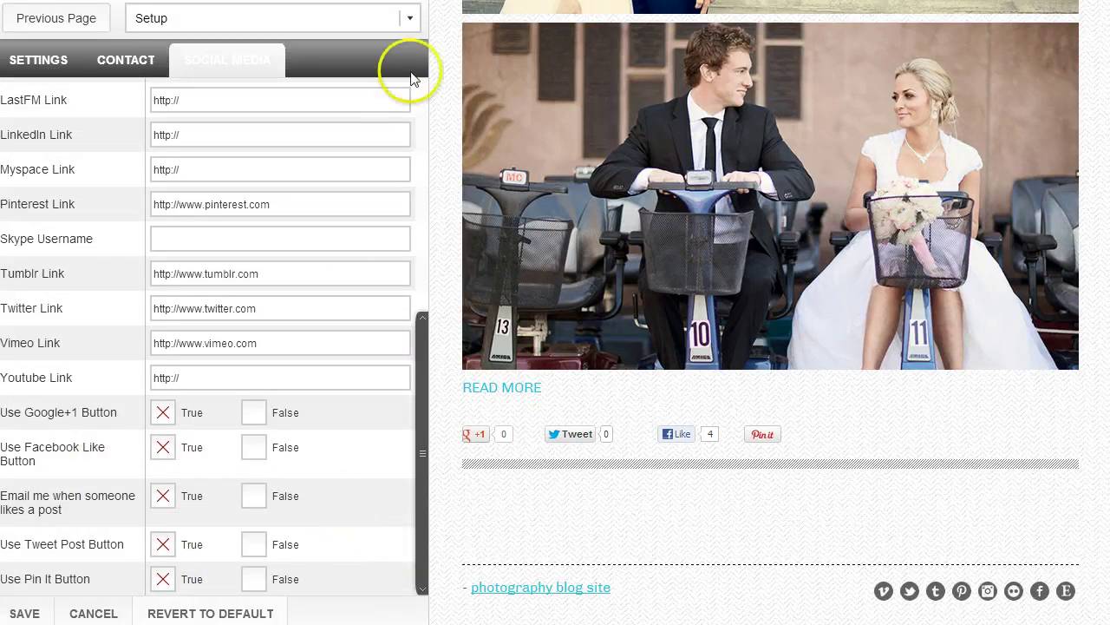
Switch to the Language settings and select the text of the Comments label.
{"action": "left_click", "coordinate": [411, 24]}
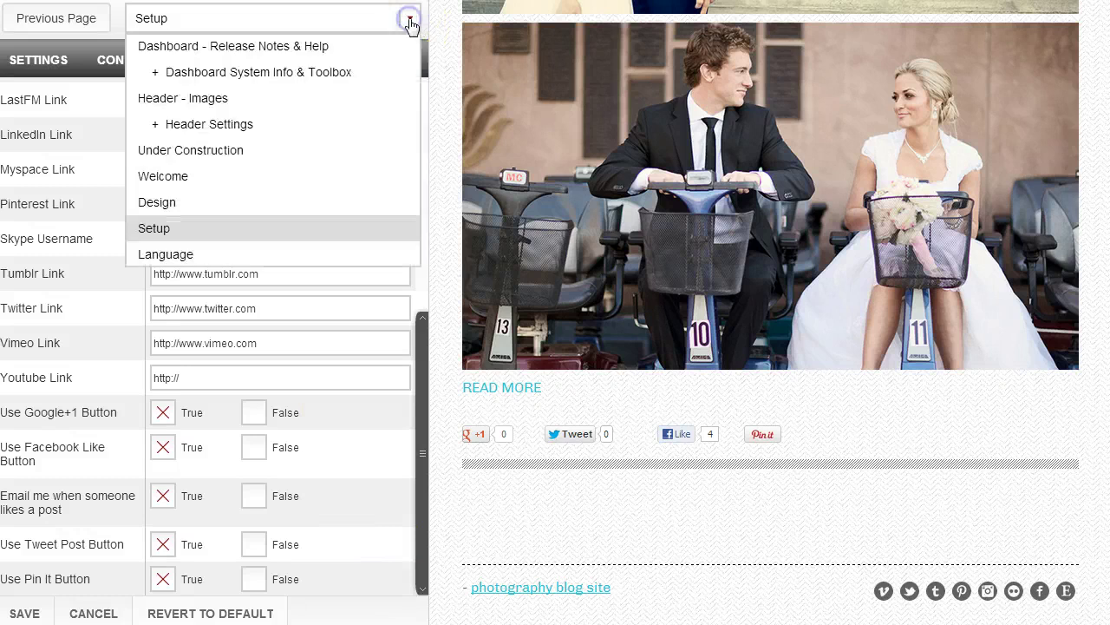
{"action": "left_click", "coordinate": [308, 255]}
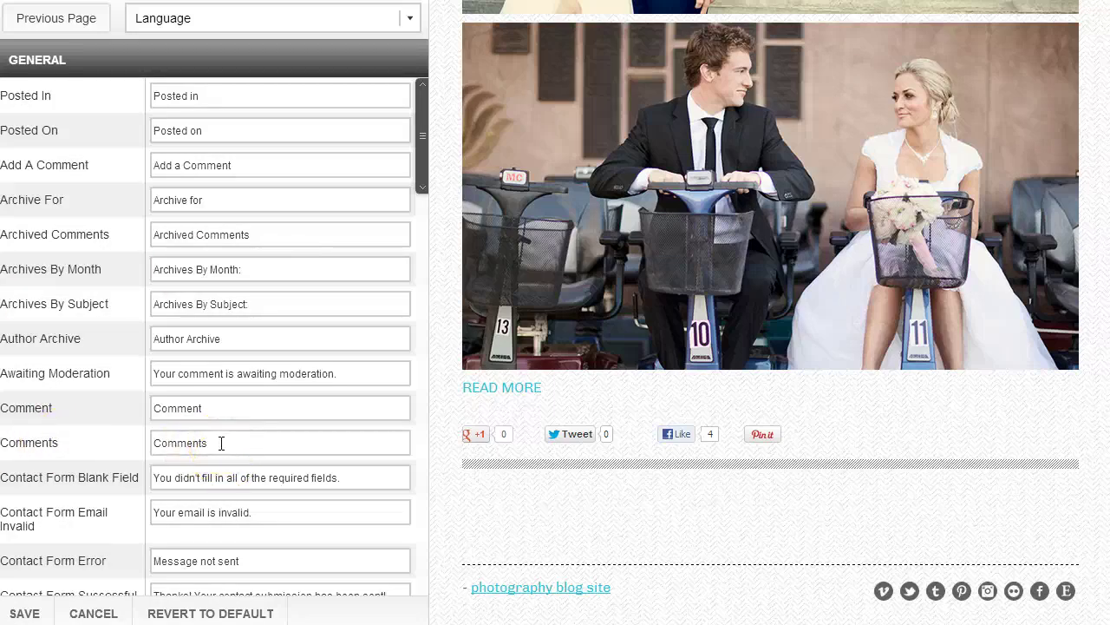
{"action": "left_click_drag", "start_coordinate": [221, 442], "coordinate": [152, 444]}
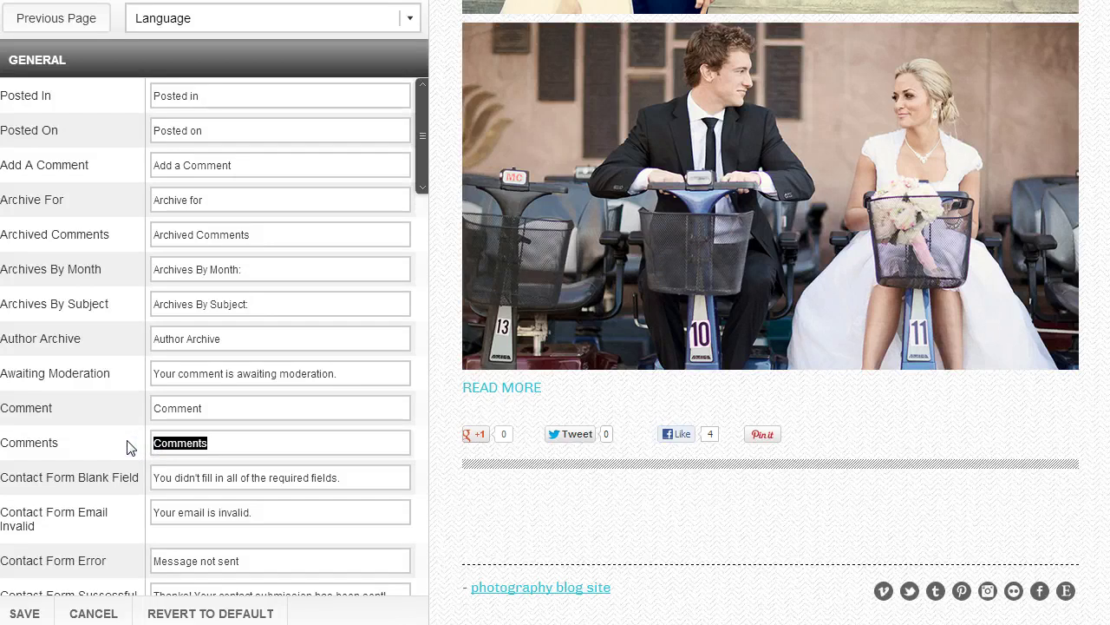